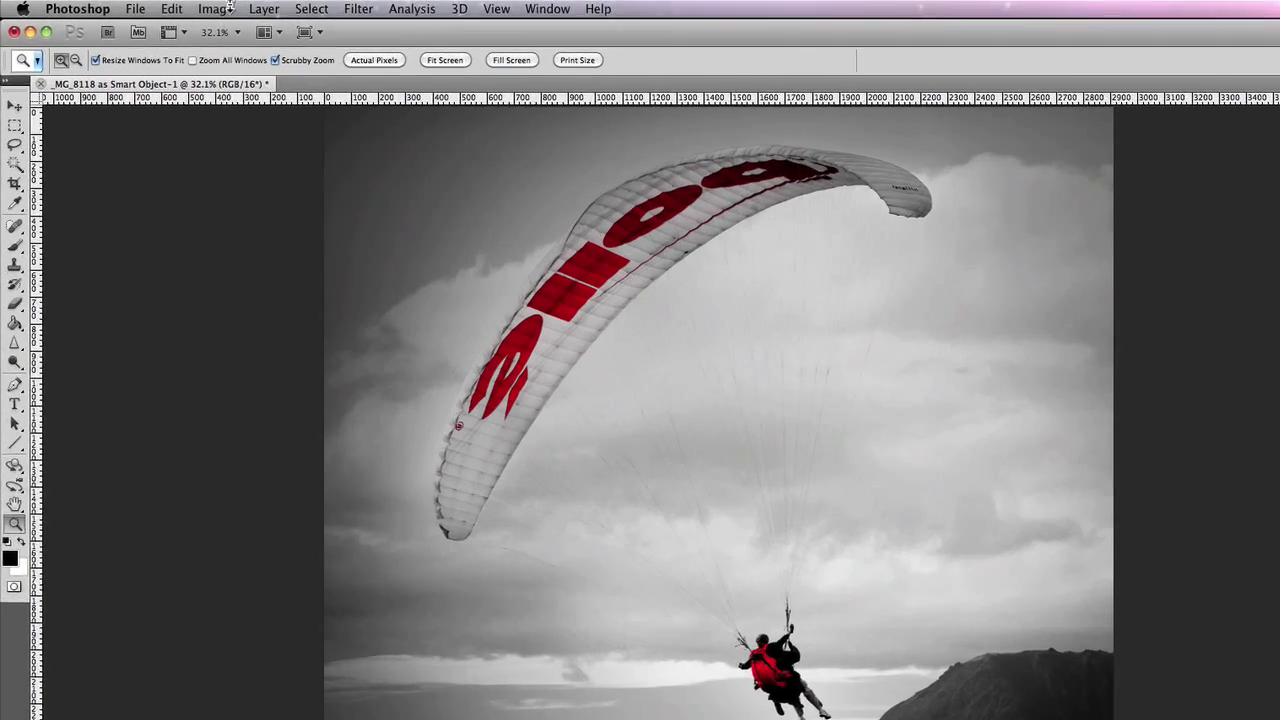
Open Canvas Size for the 2912 × 2912 px photo and show its unit choices
{"action": "left_click", "coordinate": [183, 7]}
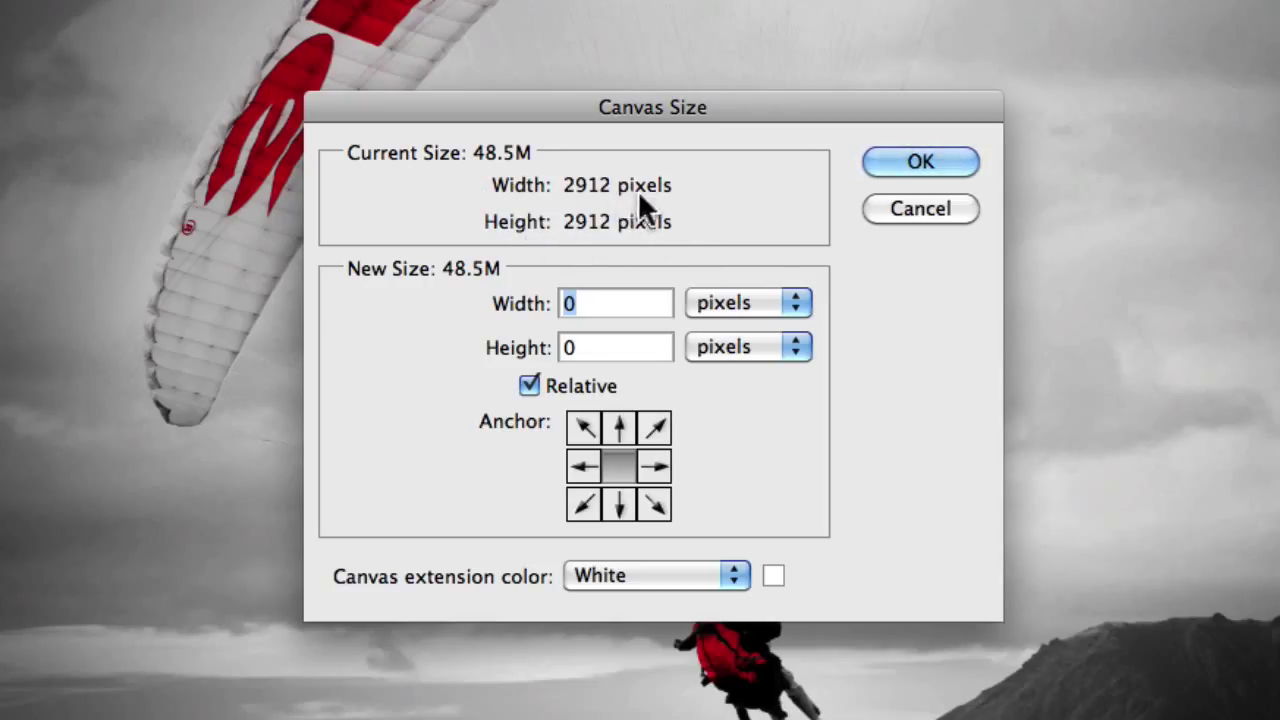
{"action": "left_click", "coordinate": [796, 303]}
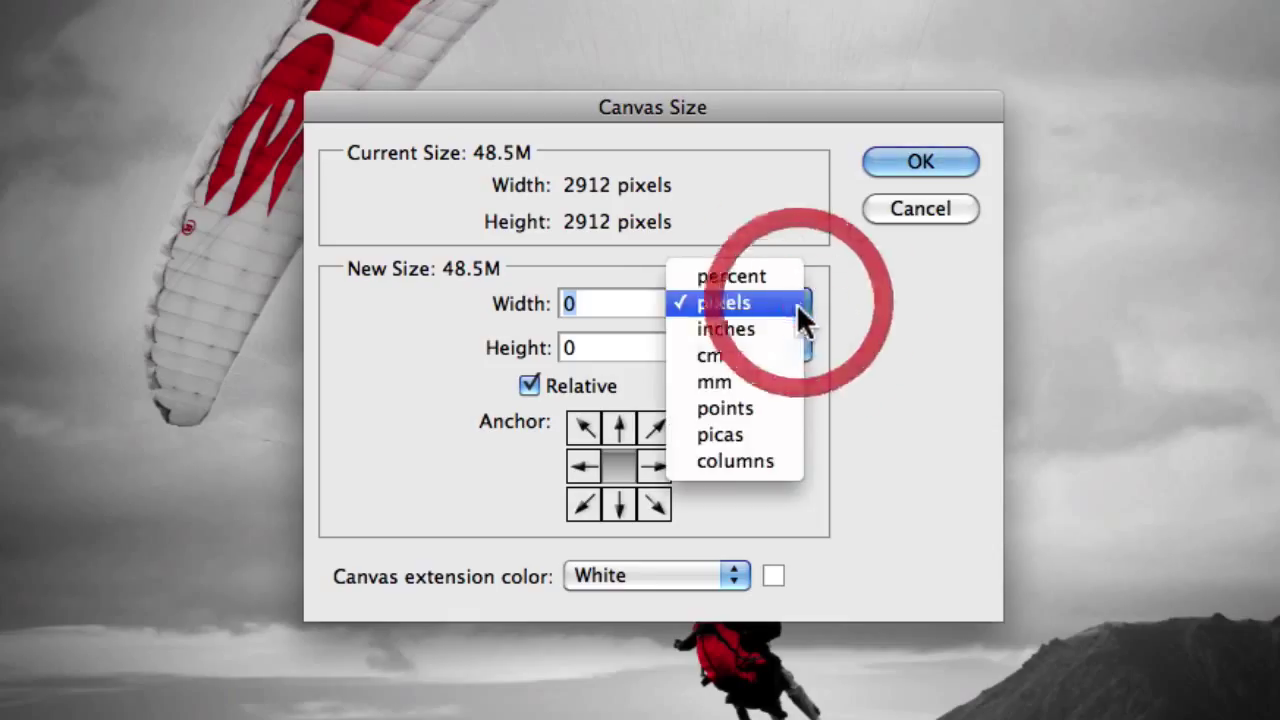
Switch the canvas size units to centimetres and uncheck Relative
{"action": "left_click", "coordinate": [785, 357]}
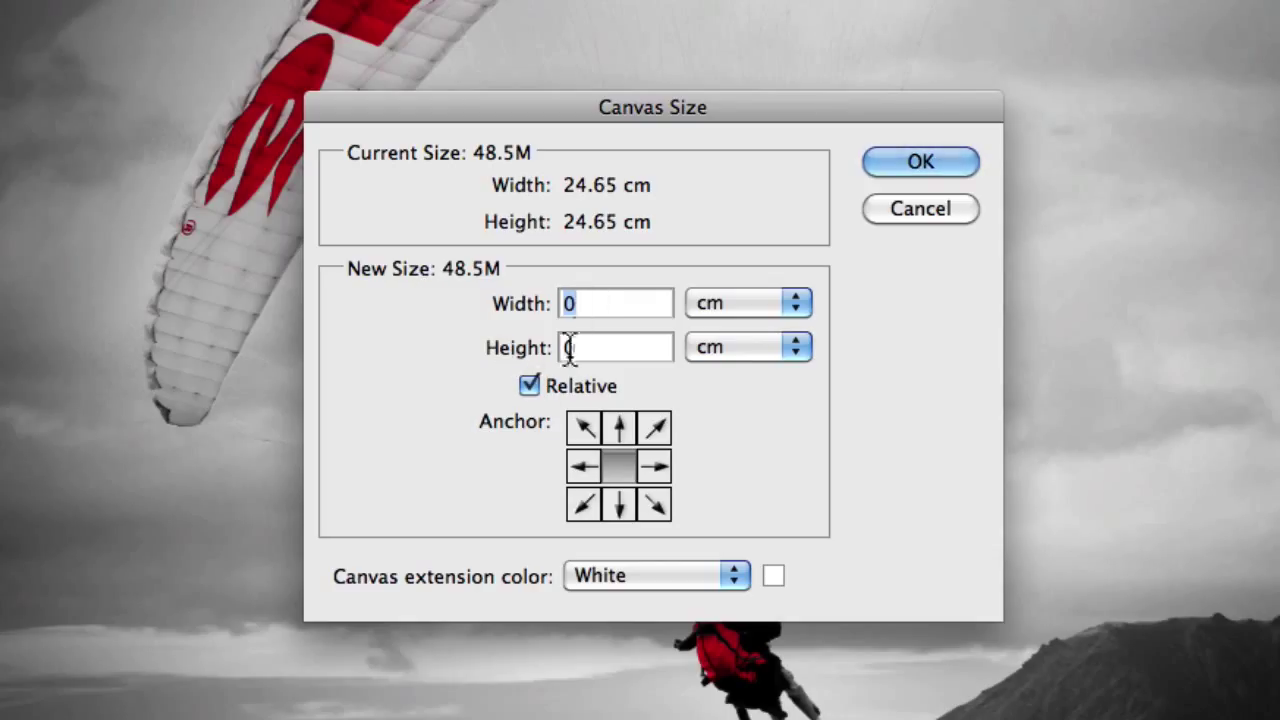
{"action": "left_click", "coordinate": [525, 387]}
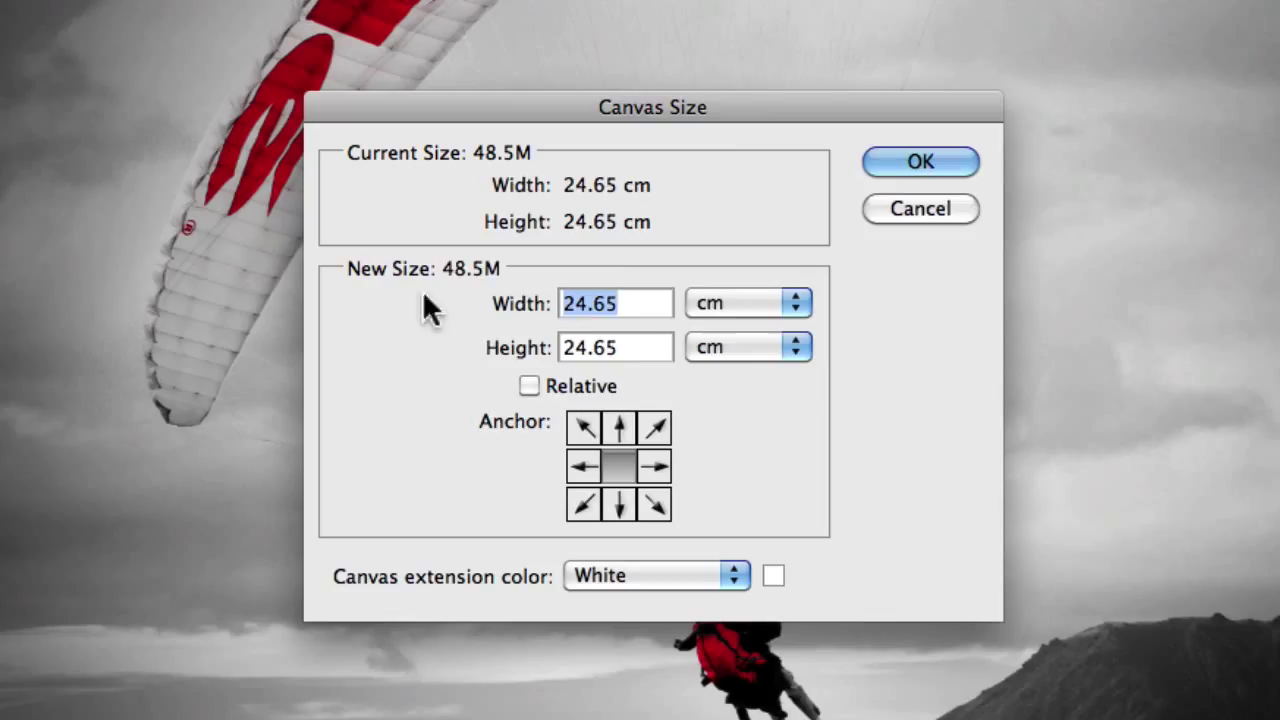
{"action": "left_click", "coordinate": [613, 303]}
Change the canvas width and height from 24.65 to 25.65 cm
{"action": "left_click", "coordinate": [581, 304]}
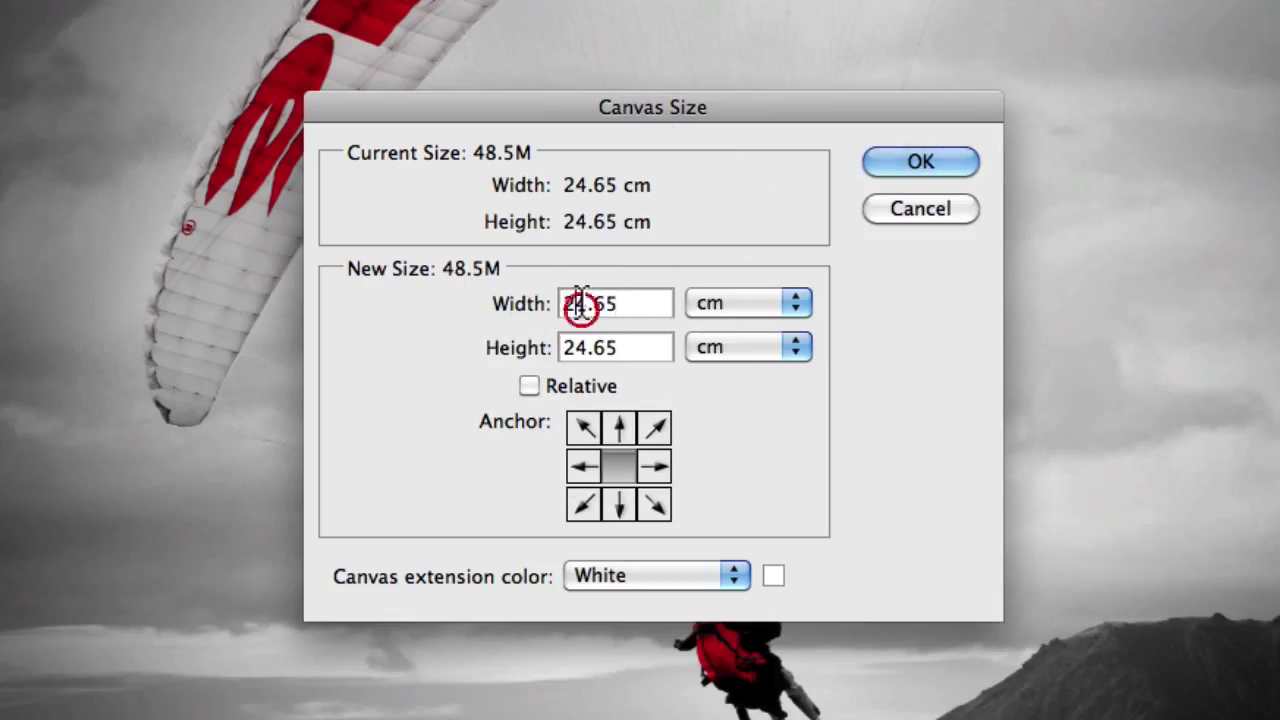
{"action": "left_click_drag", "start_coordinate": [588, 304], "coordinate": [577, 304]}
{"action": "type", "text": "5"}
{"action": "left_click_drag", "start_coordinate": [589, 347], "coordinate": [577, 347]}
{"action": "type", "text": "5"}
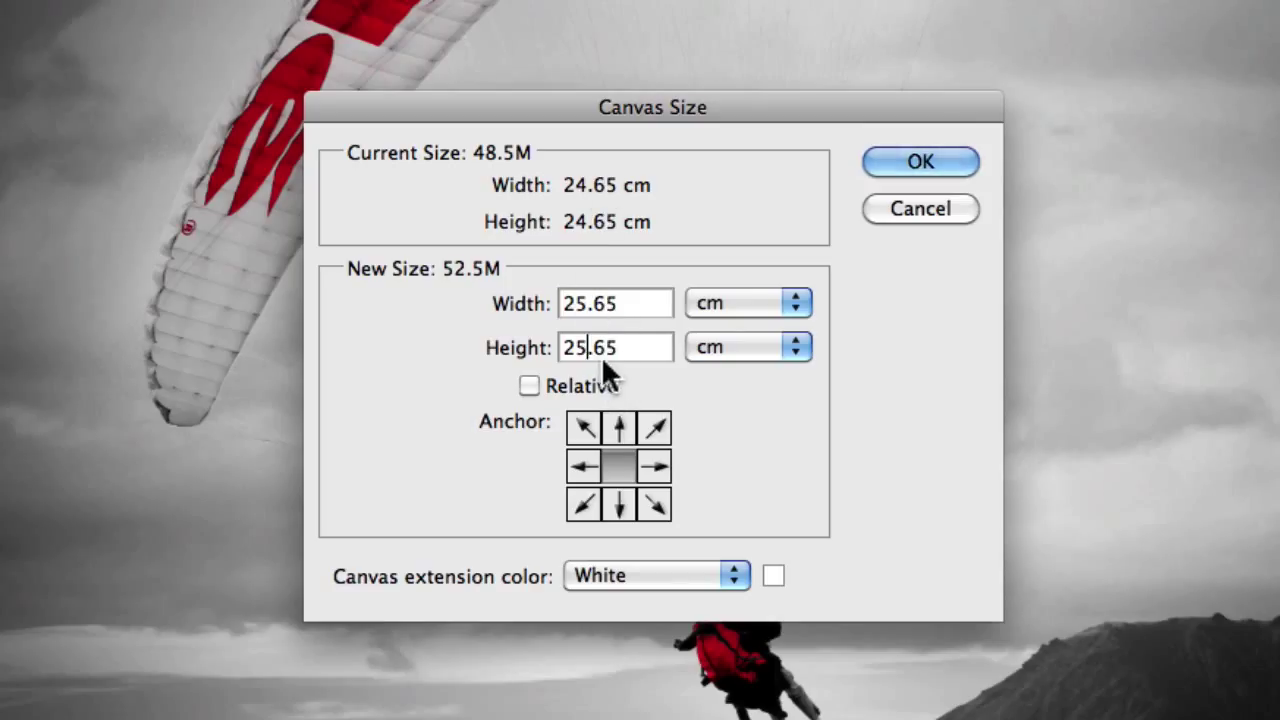
Turn Relative back on so width and height read 1 cm, and select the width value
{"action": "left_click", "coordinate": [524, 385]}
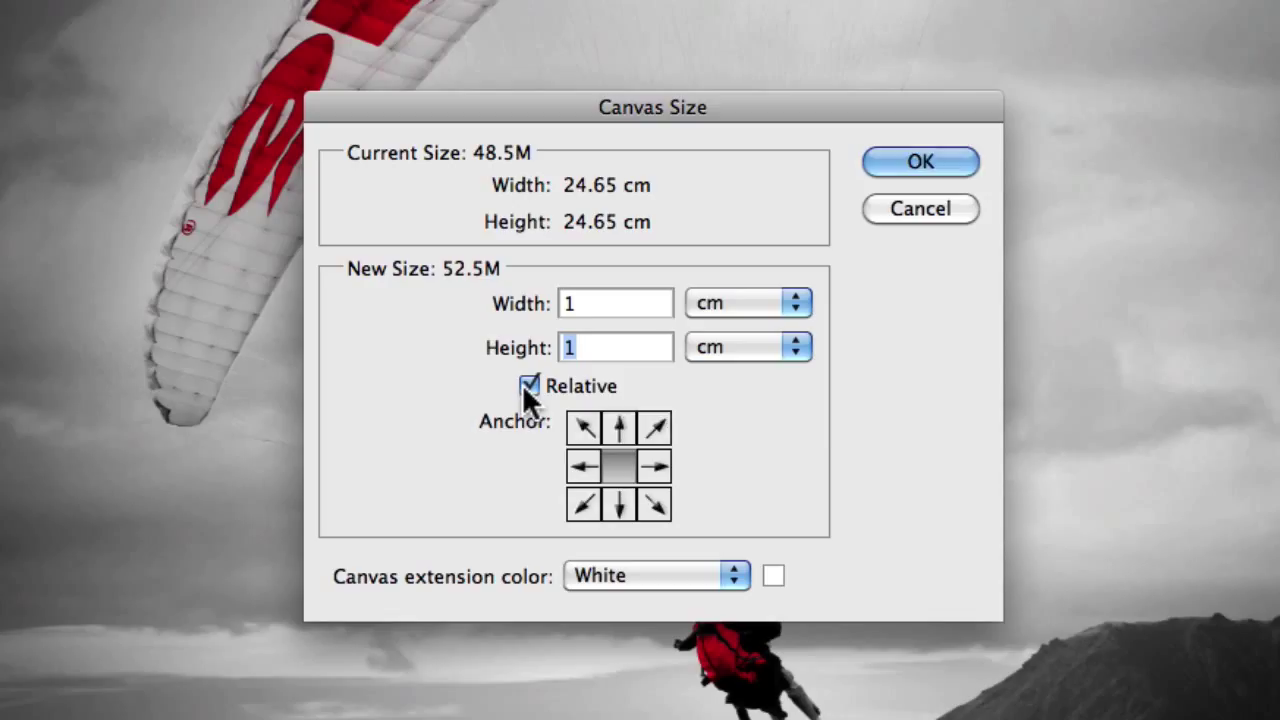
{"action": "left_click", "coordinate": [596, 300]}
{"action": "left_click_drag", "start_coordinate": [598, 303], "coordinate": [563, 303]}
Enter 2 cm for both width and height, raising the new size to 56.7M
{"action": "left_click", "coordinate": [590, 303]}
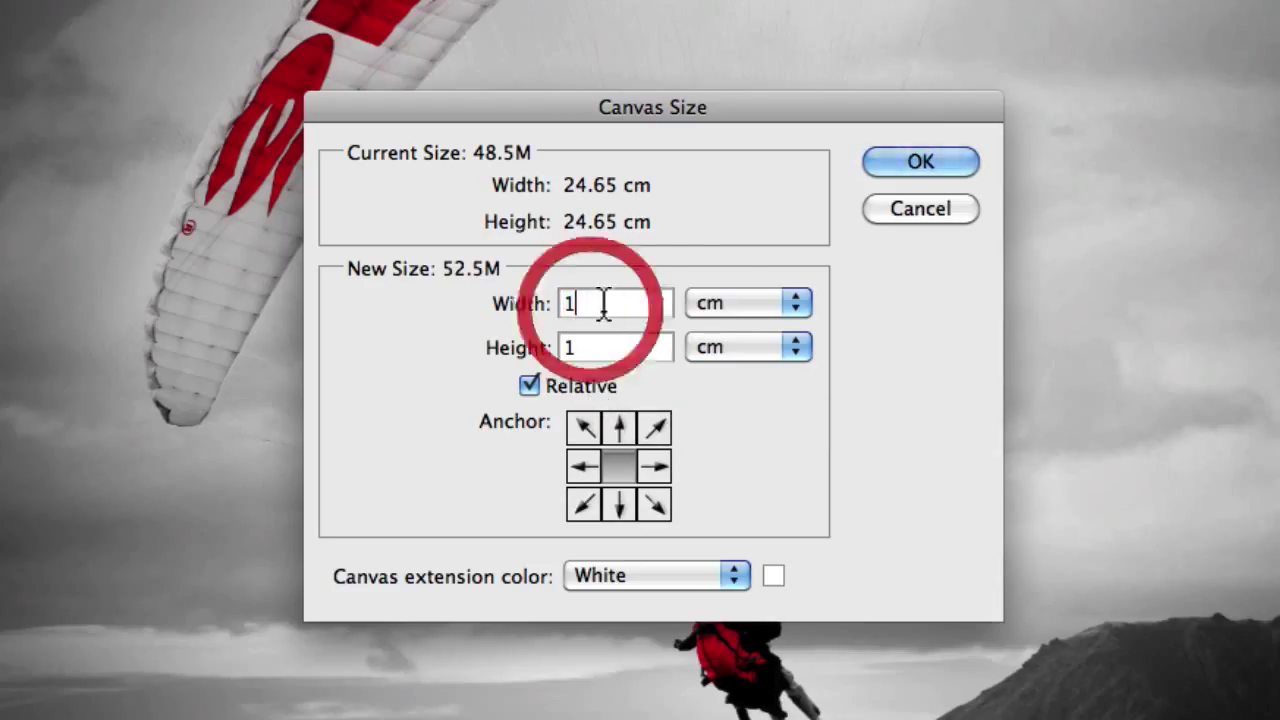
{"action": "left_click", "coordinate": [514, 304]}
{"action": "type", "text": "2"}
{"action": "left_click", "coordinate": [605, 348]}
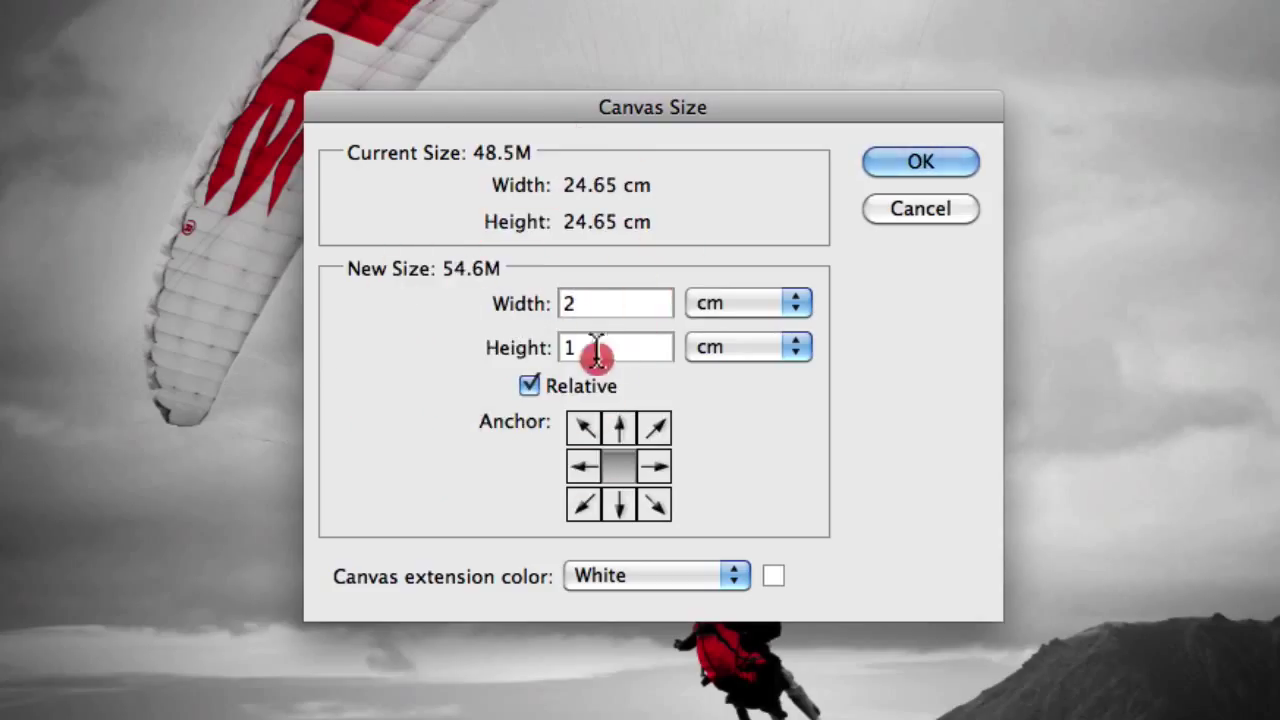
{"action": "left_click", "coordinate": [505, 362]}
{"action": "type", "text": "2"}
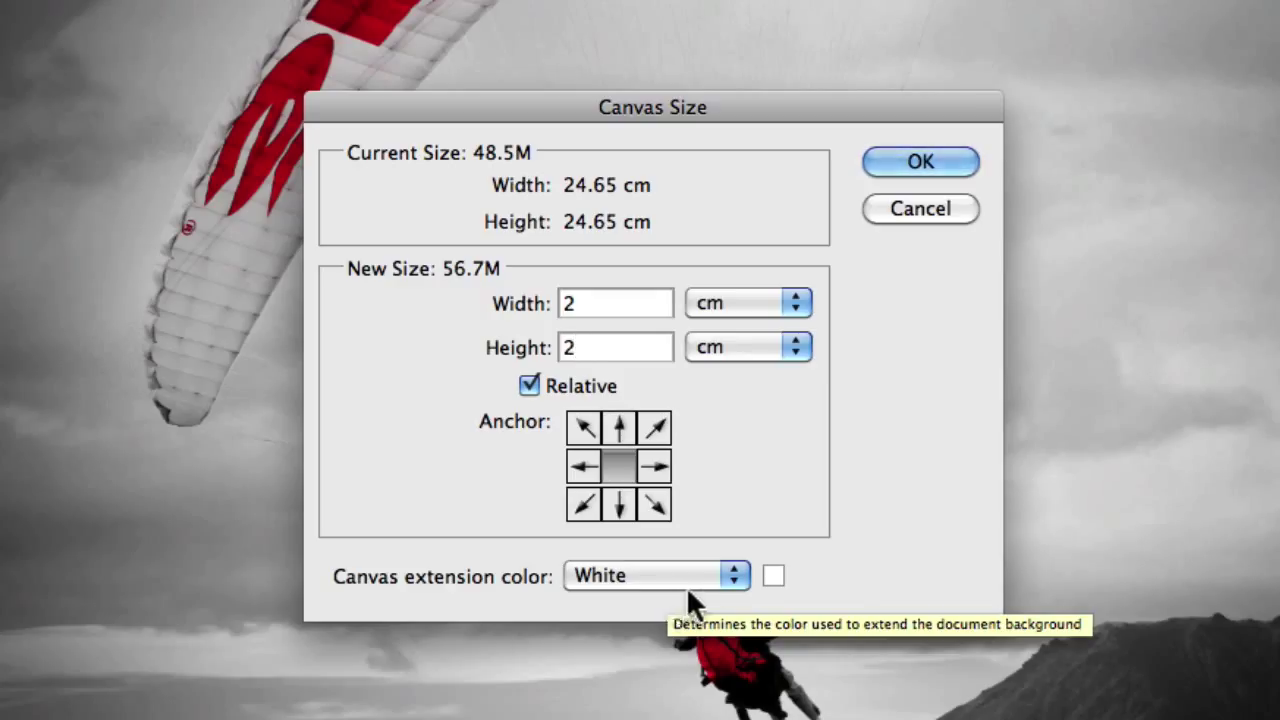
Keep White as the canvas extension colour and confirm the dialog
{"action": "left_click", "coordinate": [736, 576]}
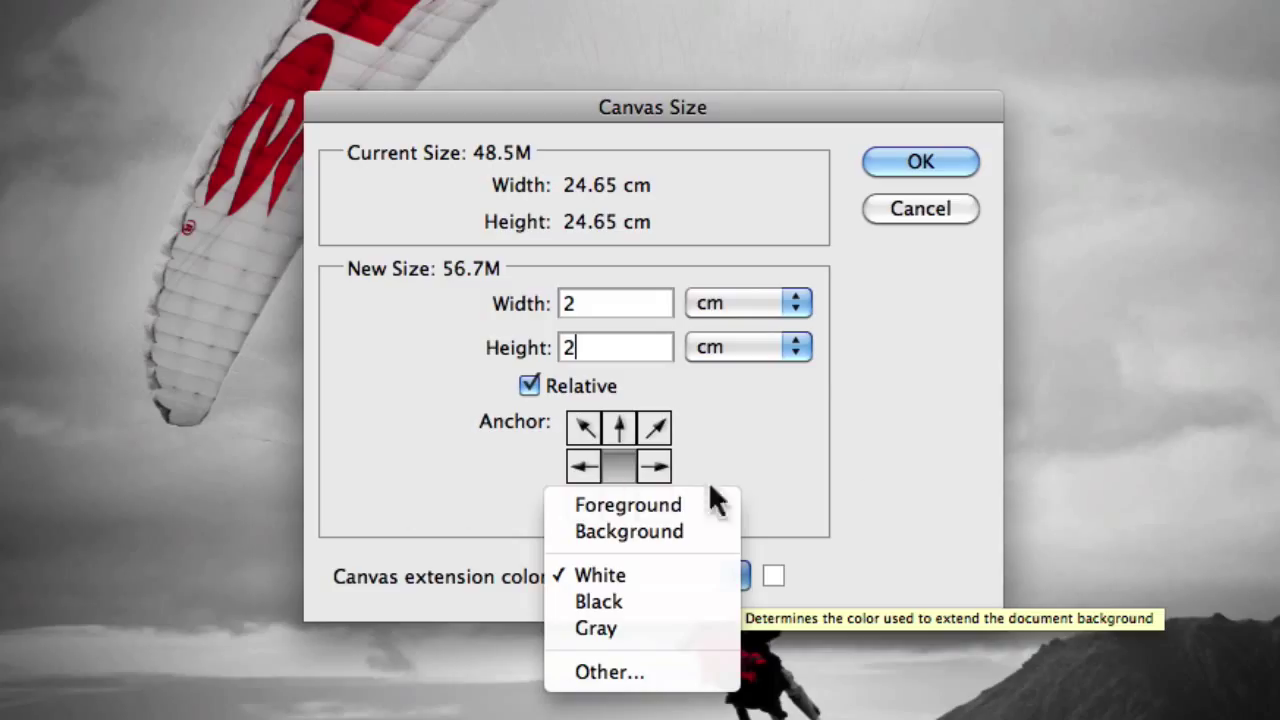
{"action": "left_click", "coordinate": [563, 573]}
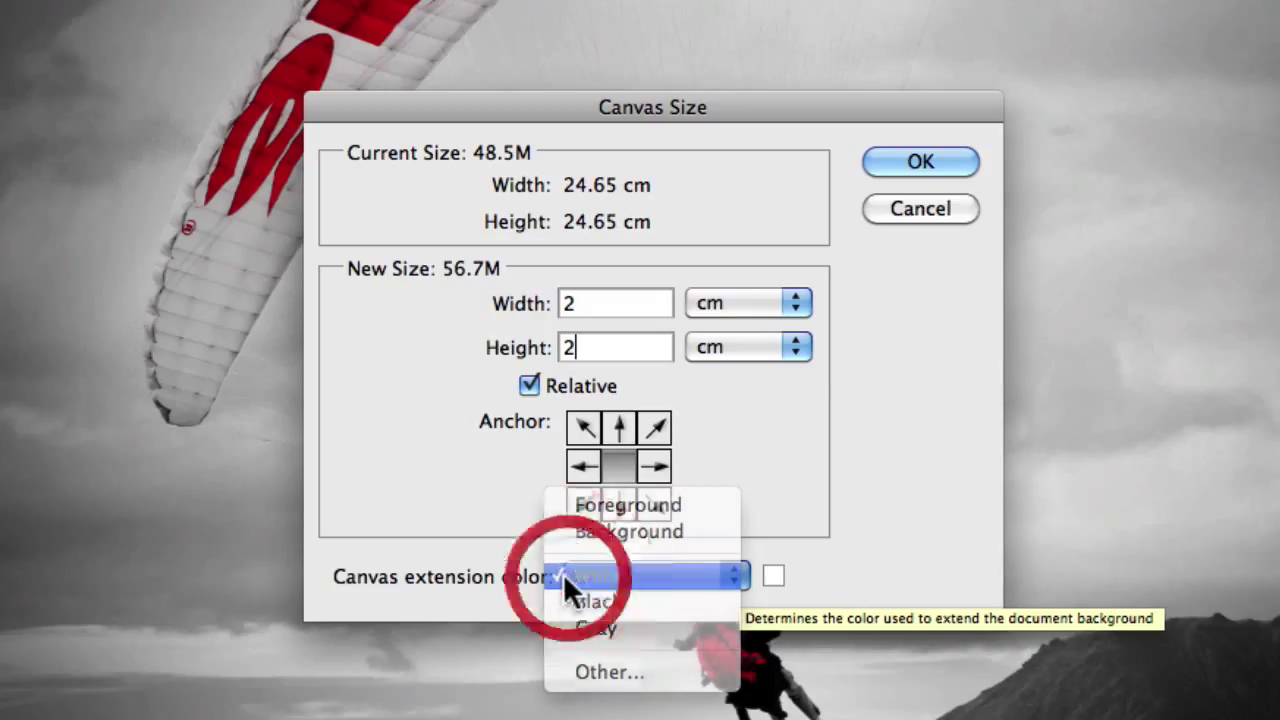
{"action": "left_click", "coordinate": [918, 536]}
Apply the 2 cm enlargement and fit the white-bordered canvas to the window
{"action": "left_click", "coordinate": [903, 160]}
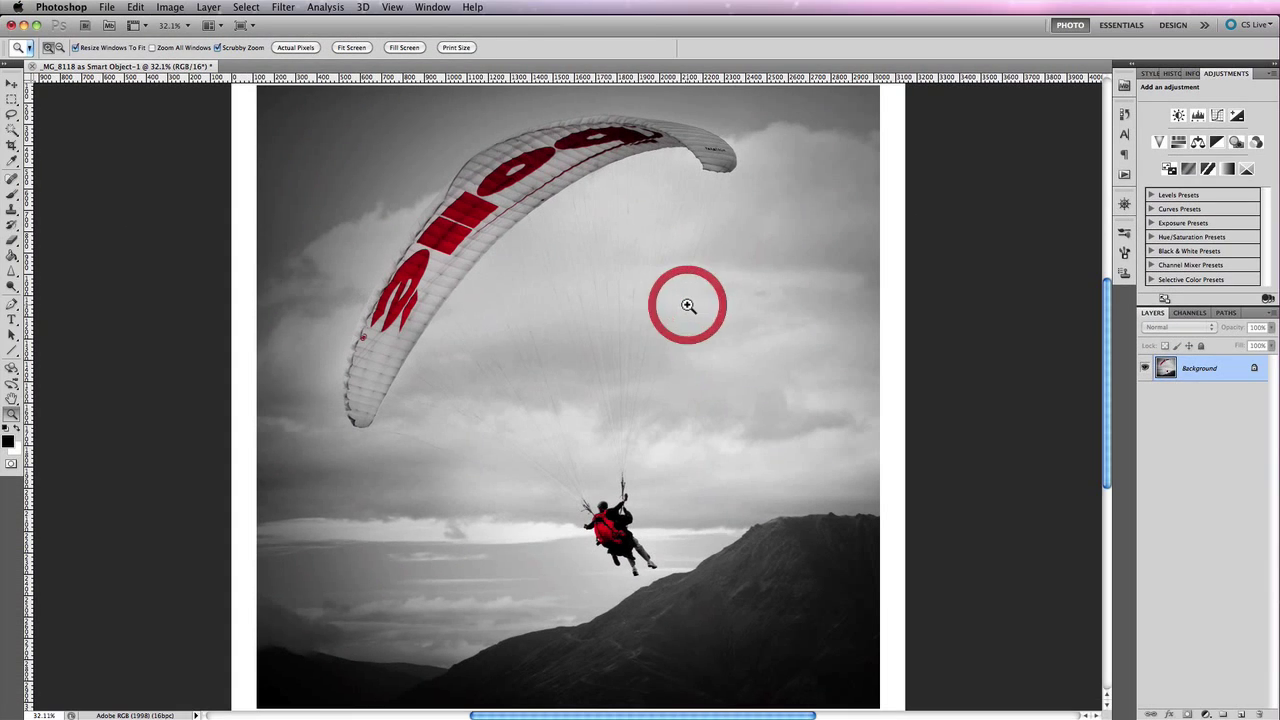
{"action": "right_click", "coordinate": [596, 320]}
{"action": "left_click", "coordinate": [598, 320]}
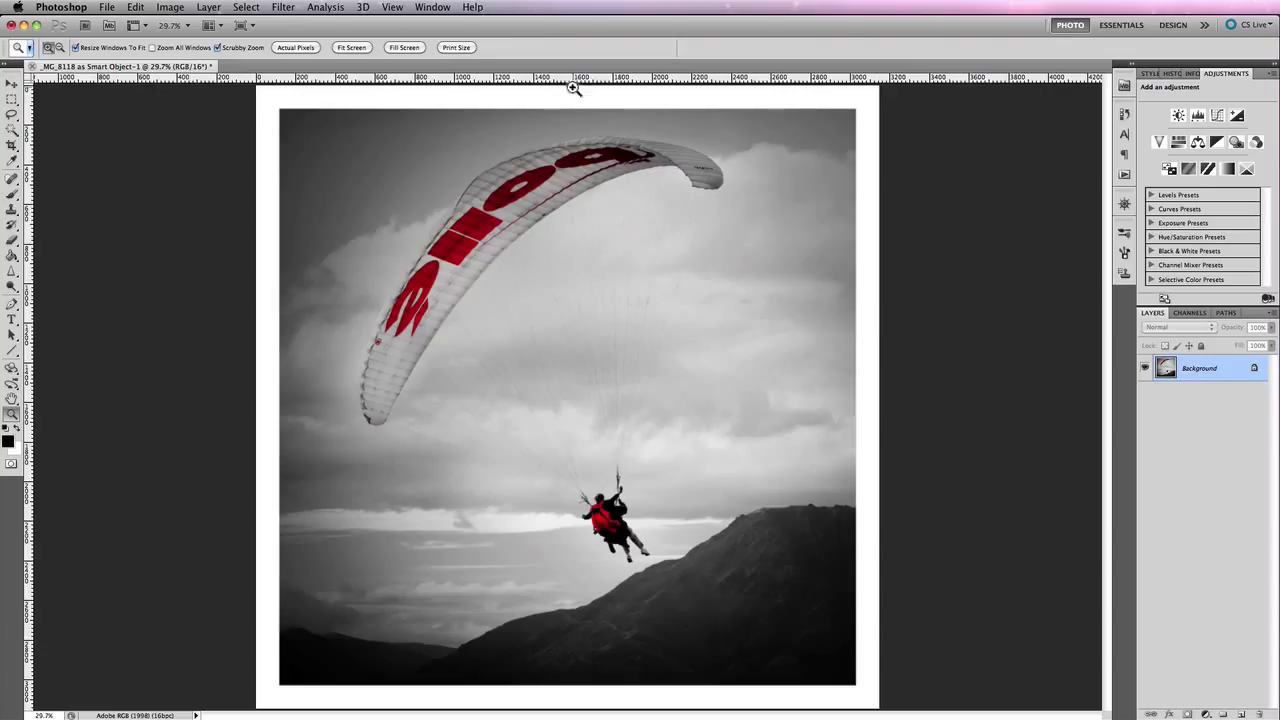
{"action": "right_click", "coordinate": [570, 78]}
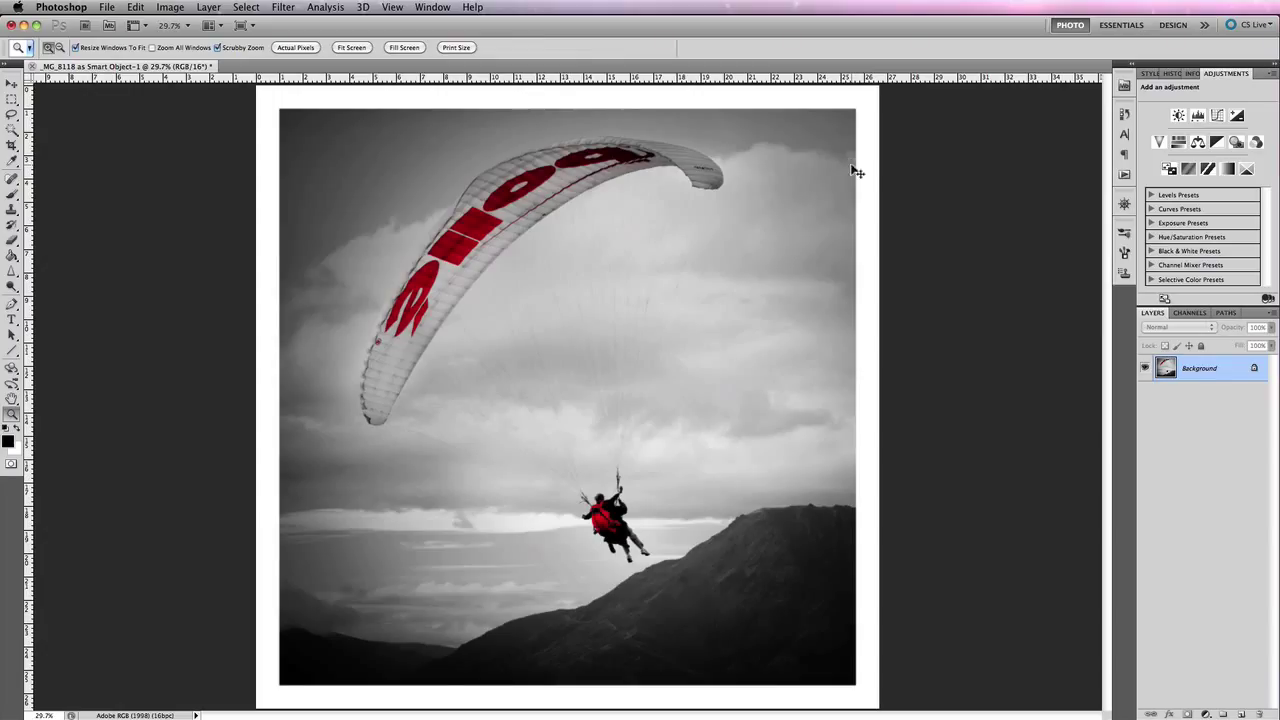
Undo the white border and reopen Canvas Size with the anchor at bottom-centre
{"action": "key", "text": "super+z"}
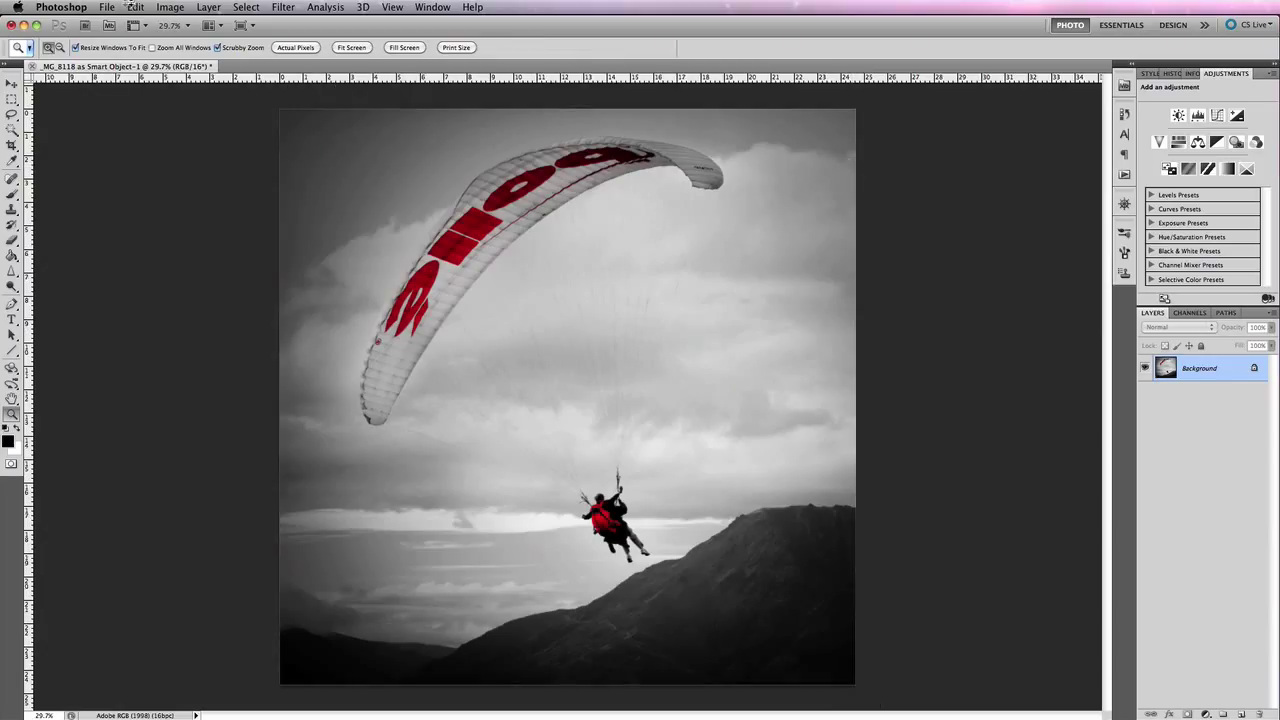
{"action": "left_click", "coordinate": [170, 7]}
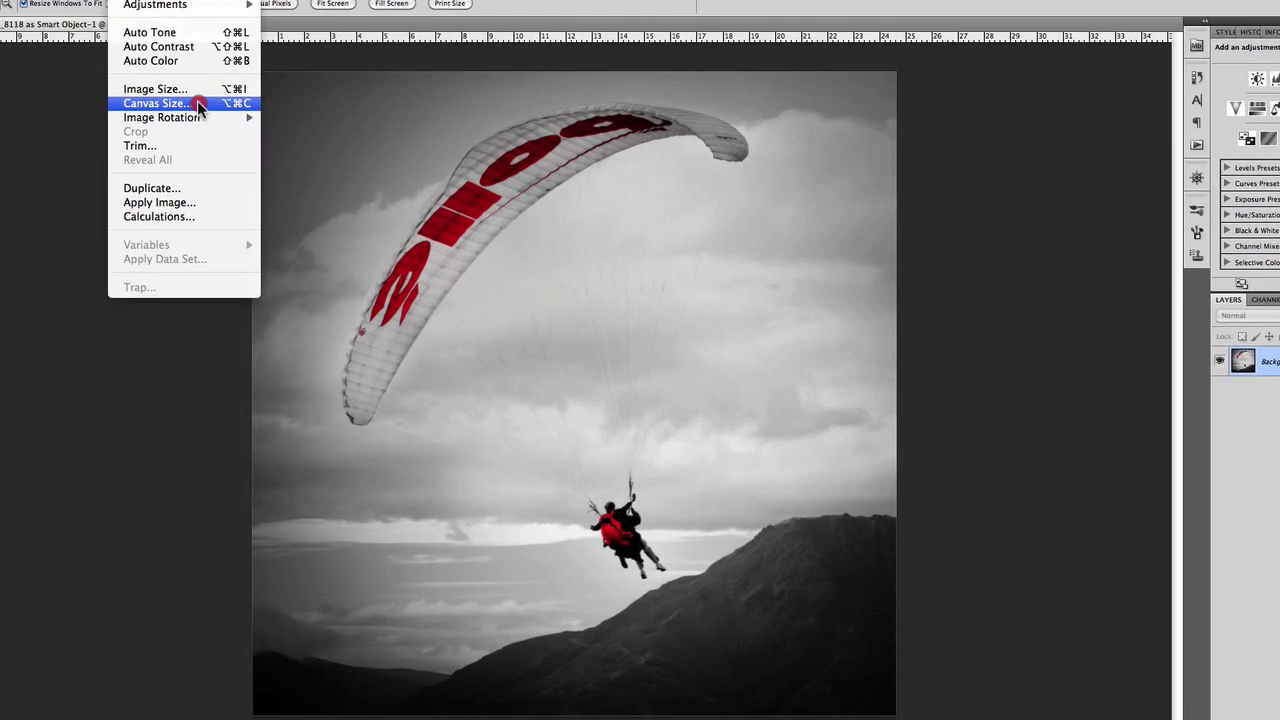
{"action": "left_click", "coordinate": [195, 137]}
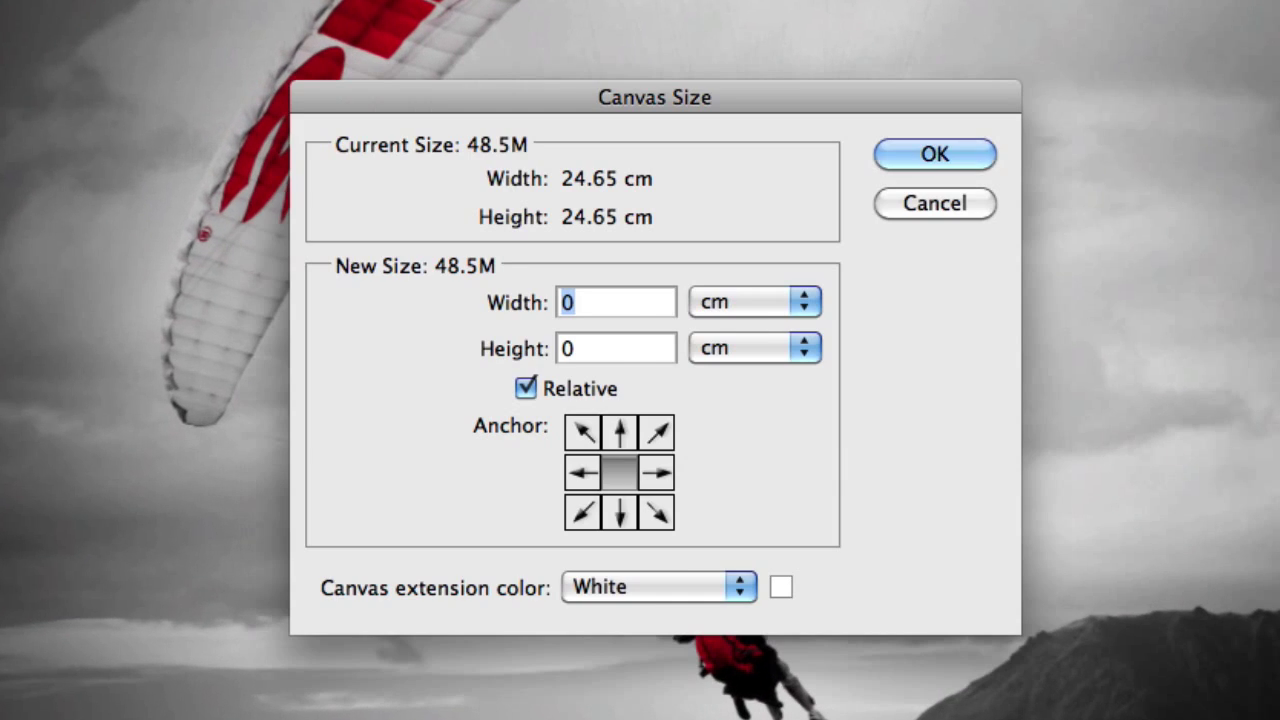
{"action": "left_click", "coordinate": [638, 302]}
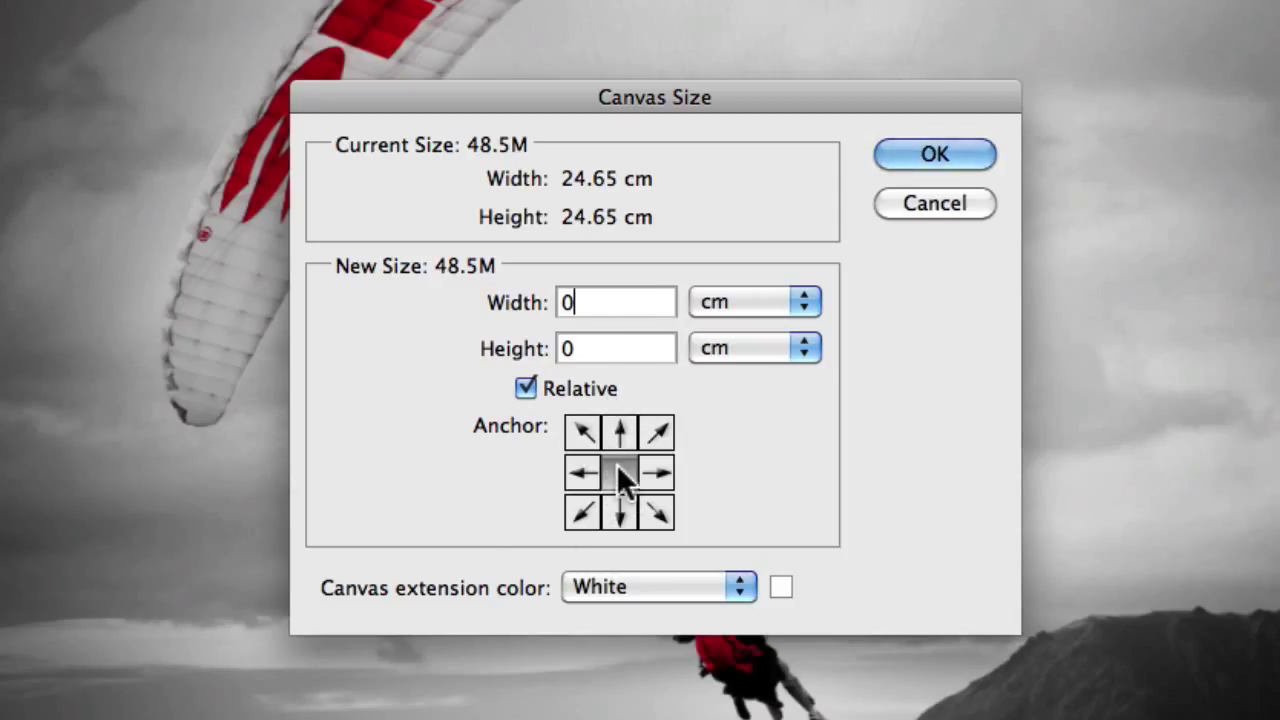
{"action": "left_click", "coordinate": [621, 516]}
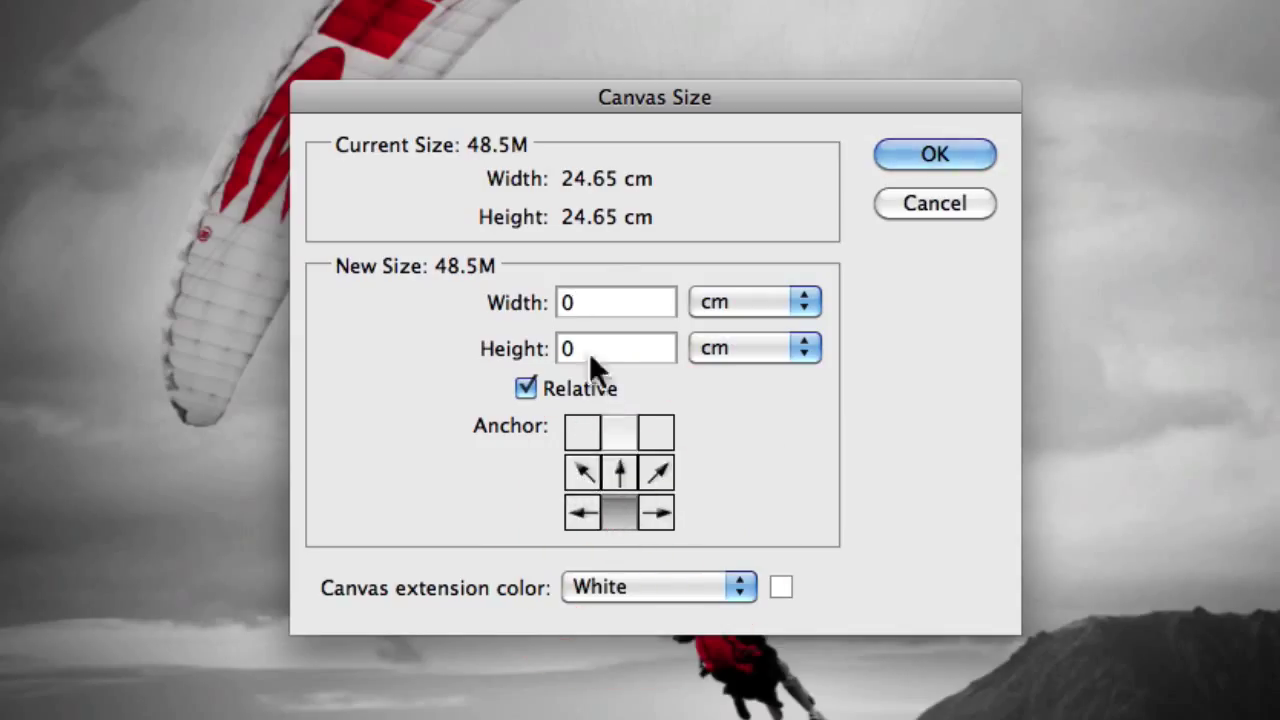
Add 1 cm relative width and height anchored bottom-right, giving top and left white strips
{"action": "left_click", "coordinate": [531, 348]}
{"action": "type", "text": "1"}
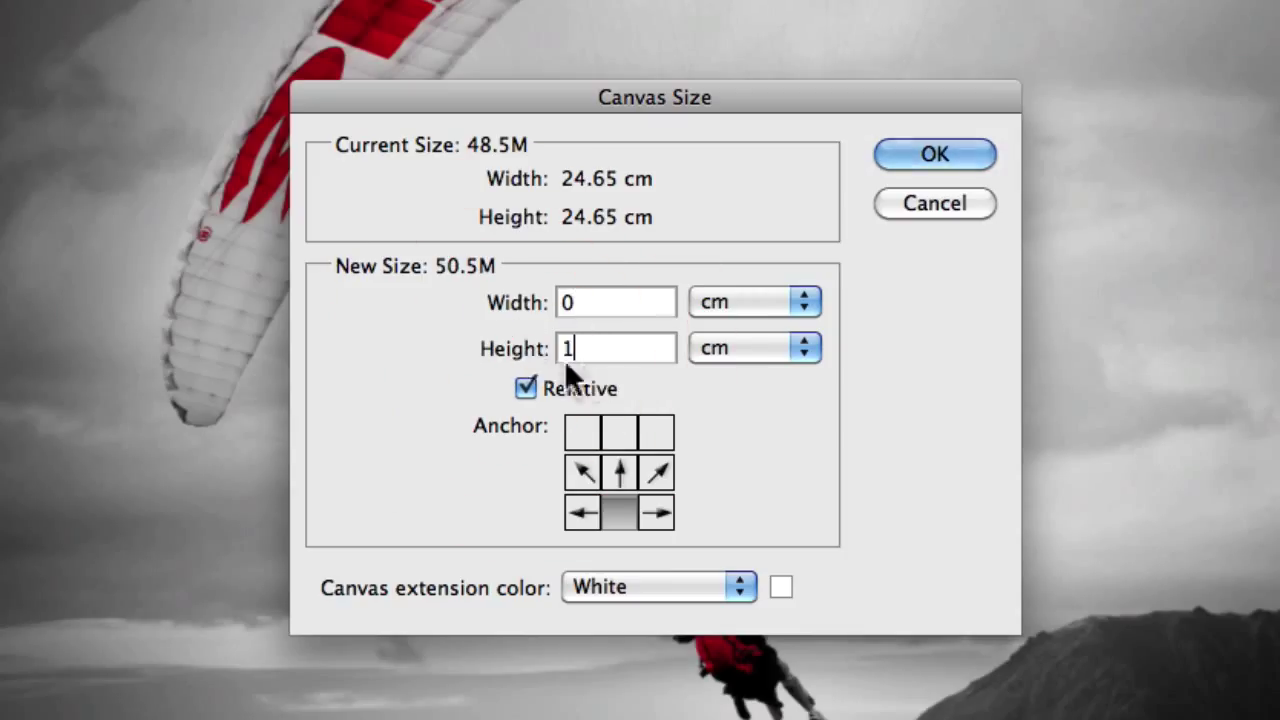
{"action": "left_click", "coordinate": [659, 511]}
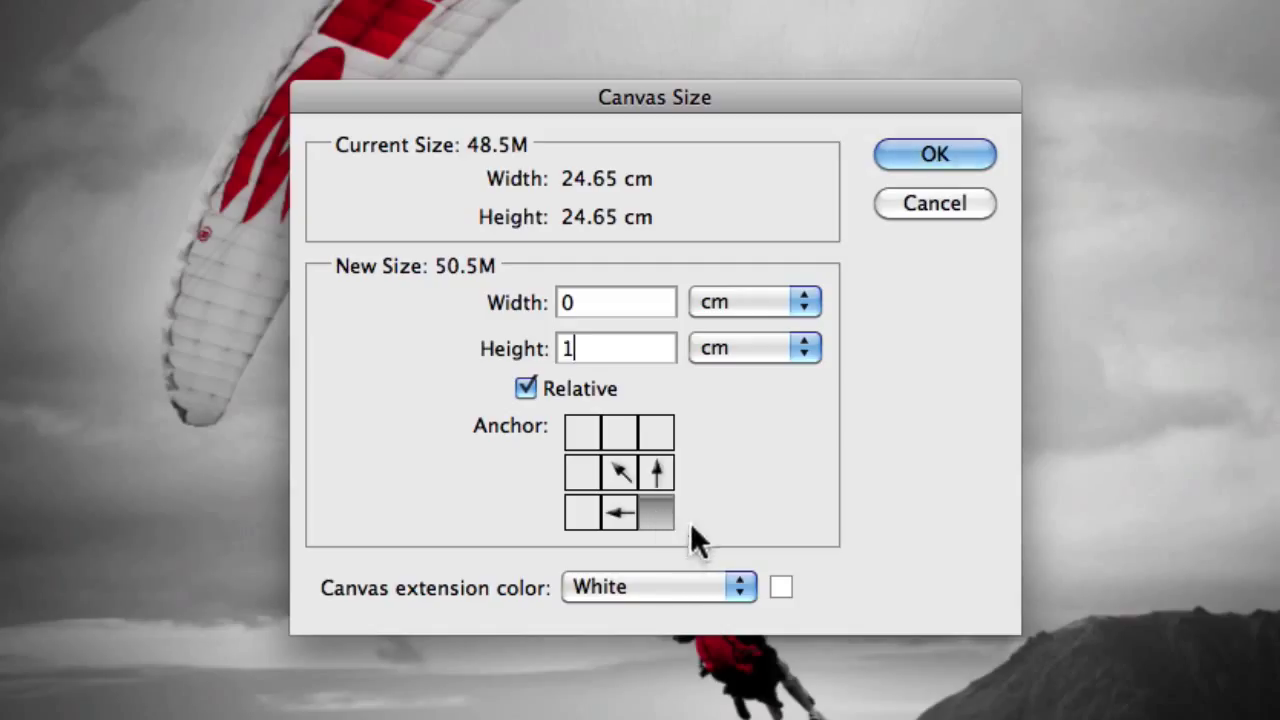
{"action": "left_click", "coordinate": [617, 513]}
{"action": "double_click", "coordinate": [560, 302]}
{"action": "type", "text": "1"}
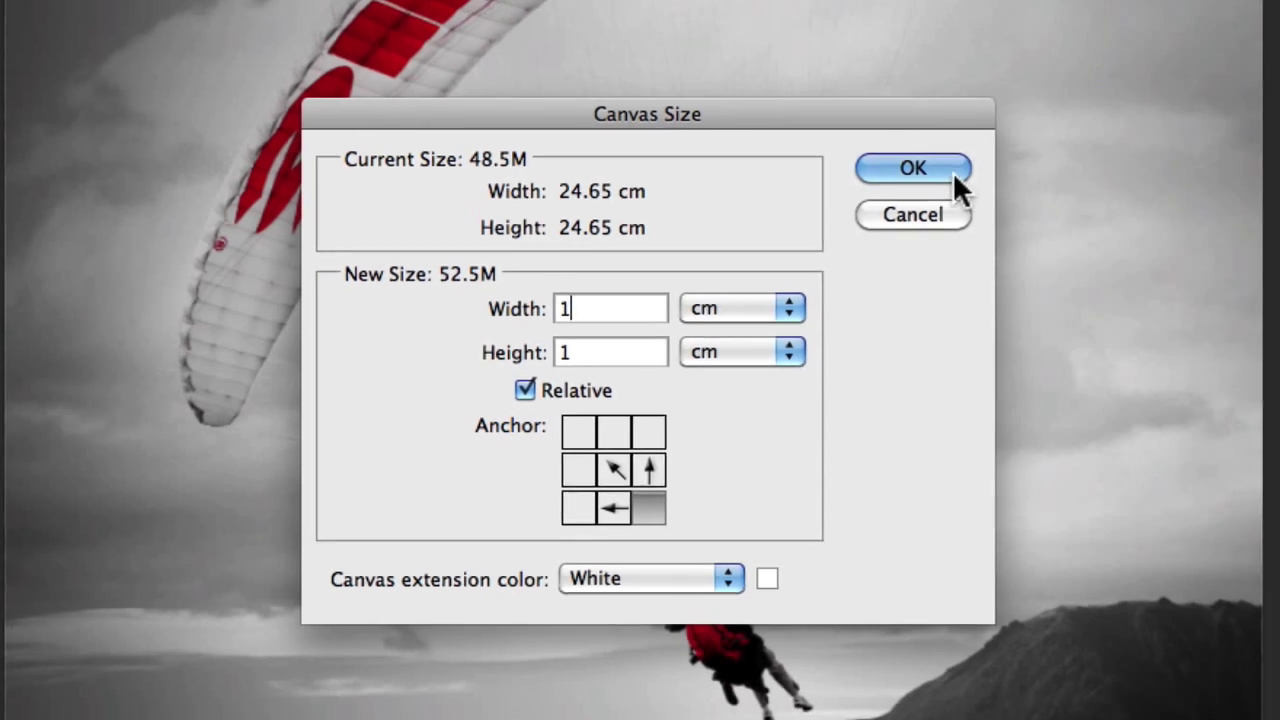
{"action": "left_click", "coordinate": [960, 158]}
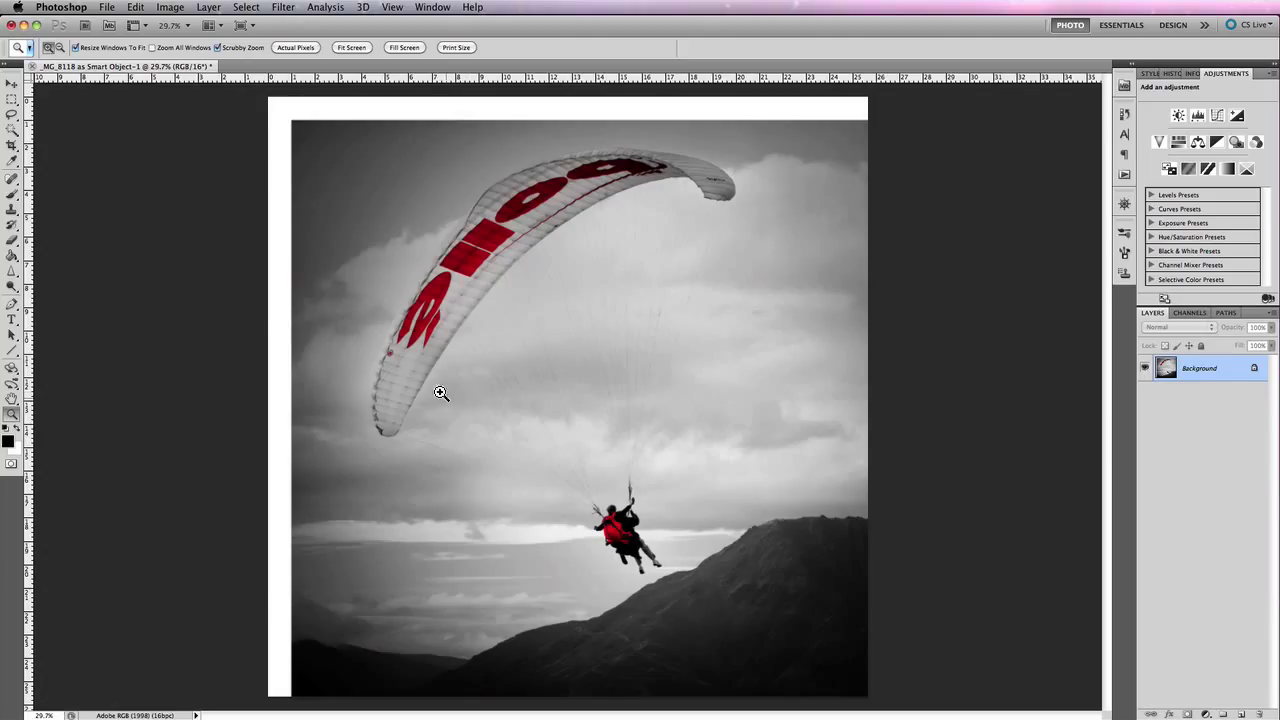
Reopen Canvas Size and anchor the canvas at the top-left corner
{"action": "left_click", "coordinate": [168, 7]}
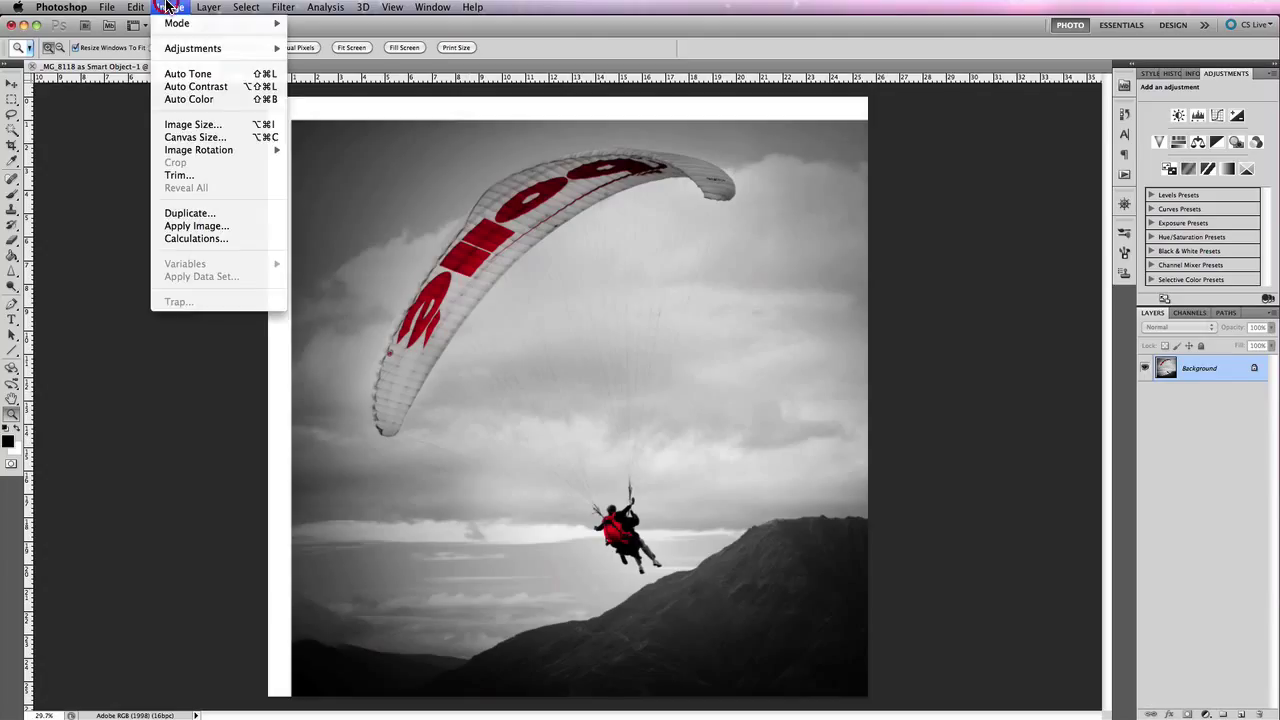
{"action": "left_click", "coordinate": [243, 137]}
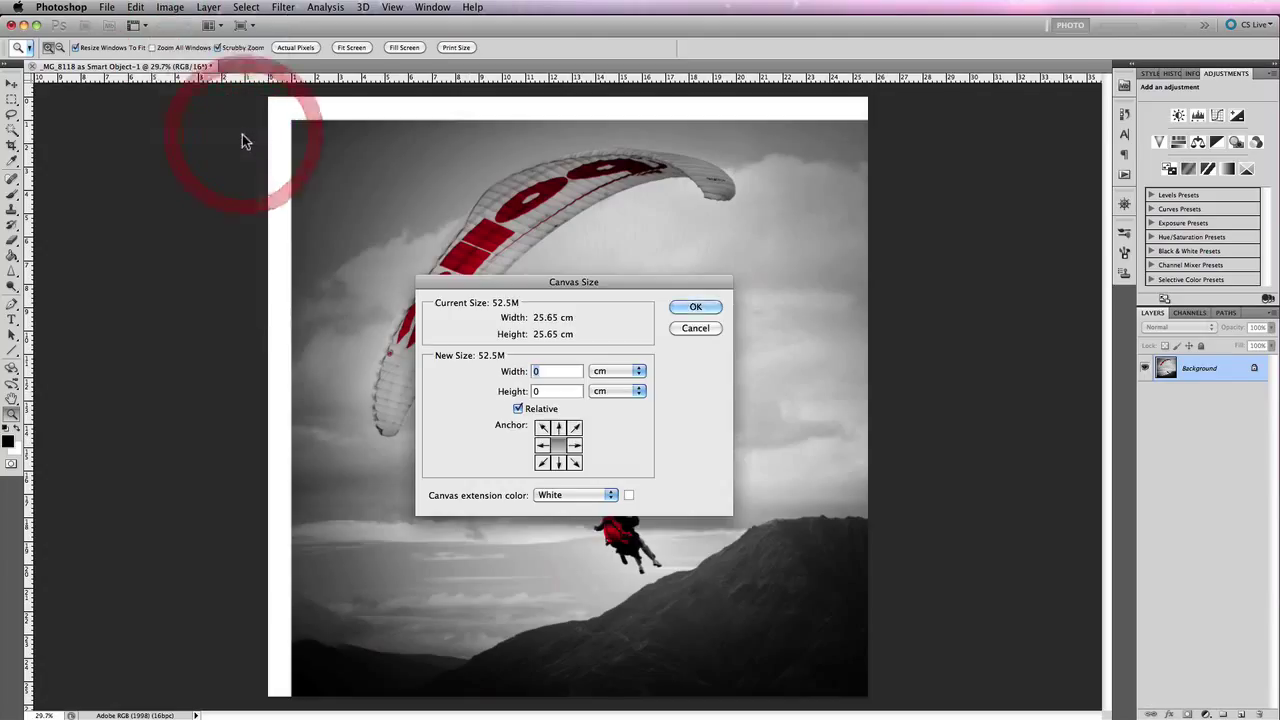
{"action": "left_click", "coordinate": [543, 428]}
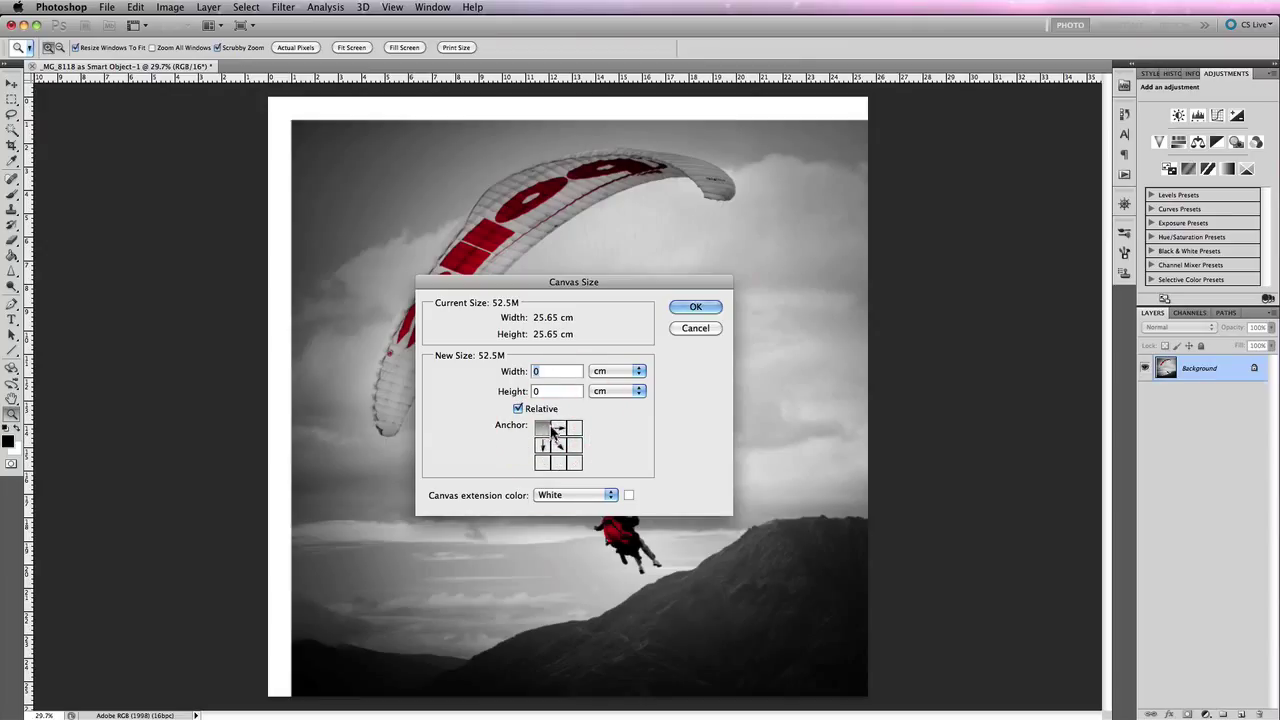
Add 1 cm relative width and height, creating white strips on the bottom and right
{"action": "left_click", "coordinate": [550, 370]}
{"action": "left_click_drag", "start_coordinate": [514, 371], "coordinate": [517, 400]}
{"action": "left_click", "coordinate": [518, 408]}
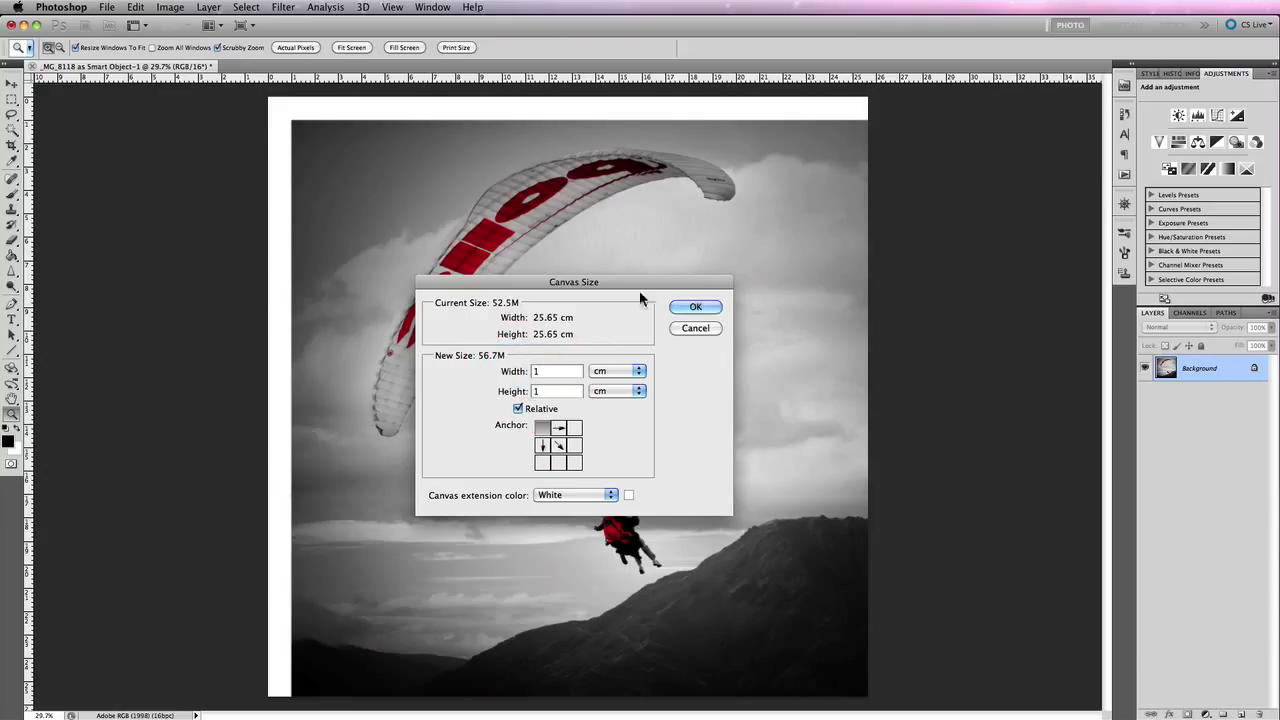
{"action": "left_click", "coordinate": [705, 308]}
{"action": "left_click", "coordinate": [705, 307]}
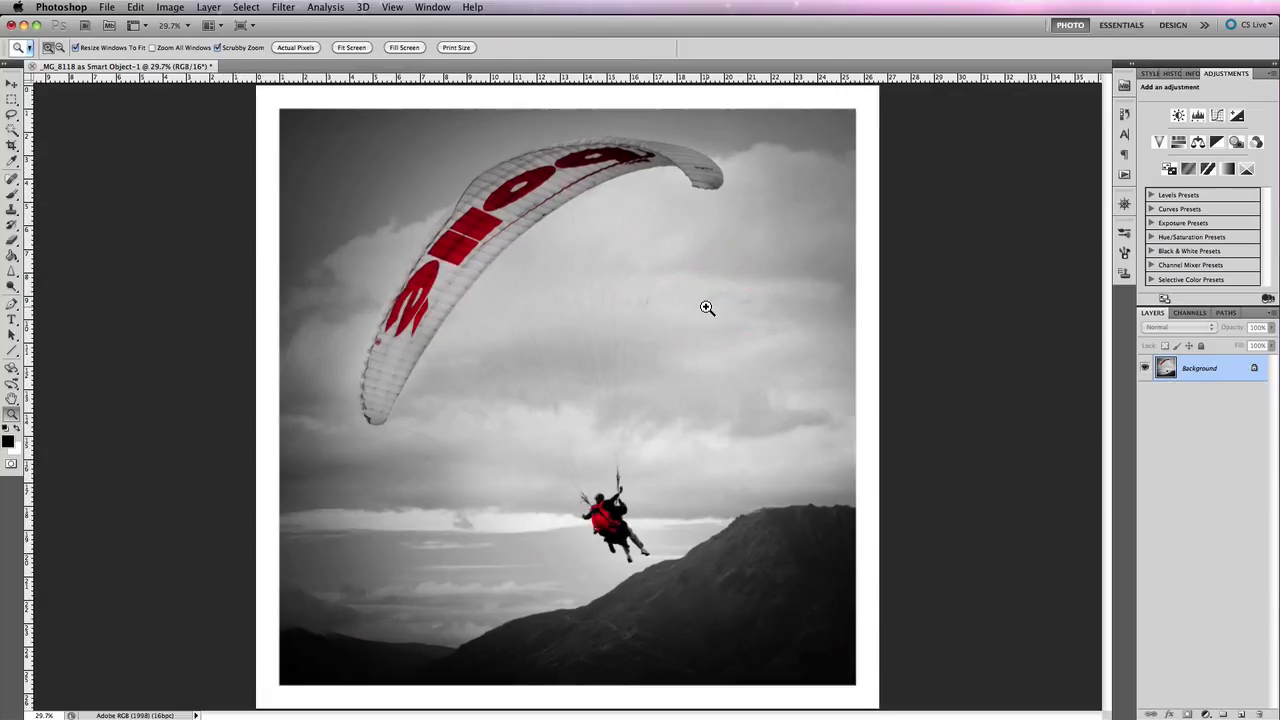